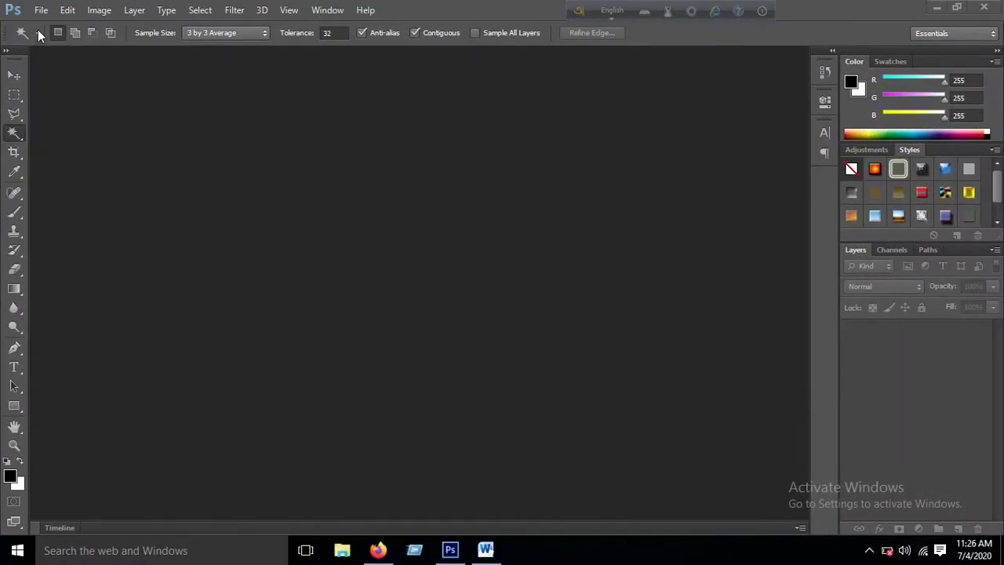
# - Open cover-photo-good-morning-images.jpg from the Desktop folder via File > Open
pyautogui.click(41, 10)
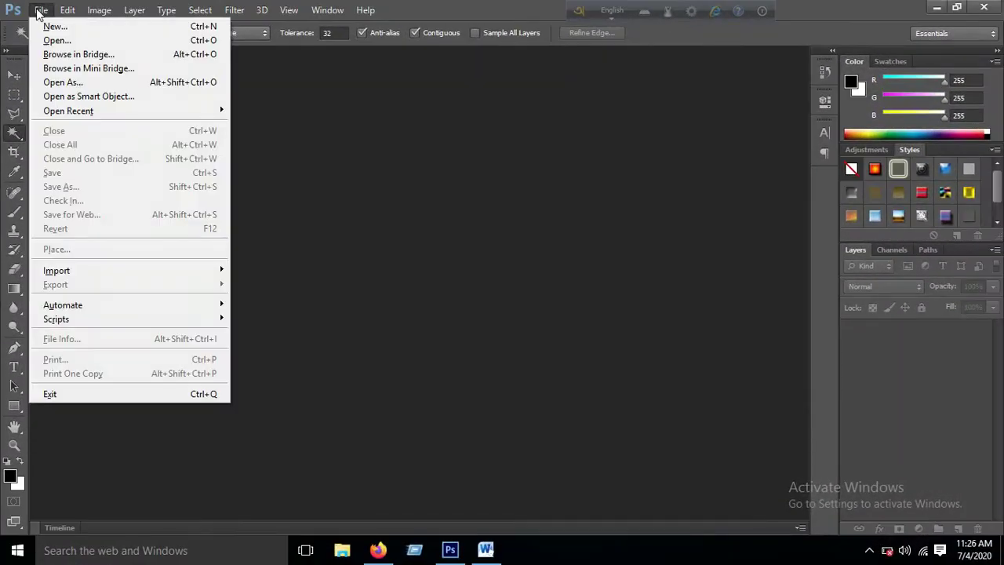
pyautogui.click(52, 45)
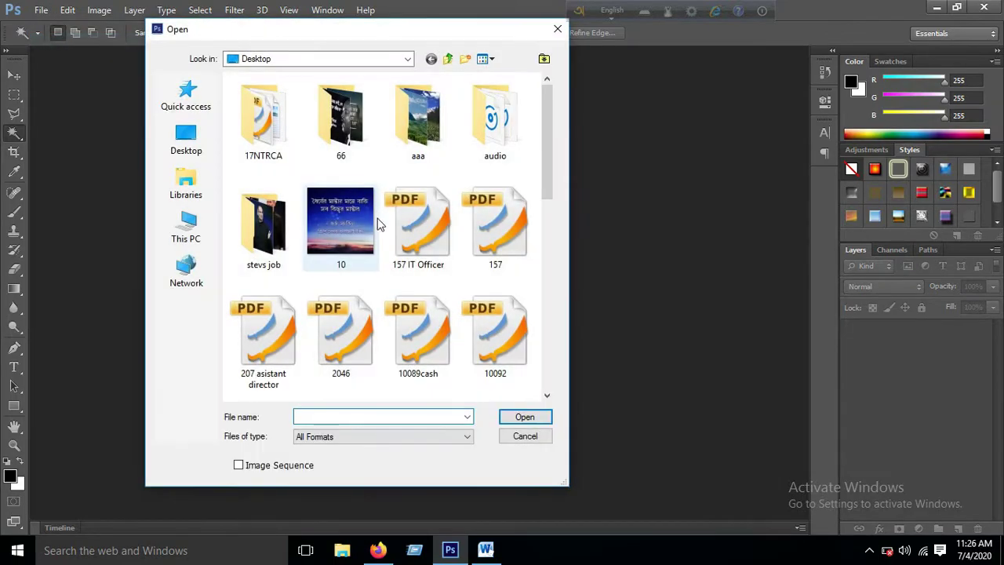
pyautogui.click(187, 138)
pyautogui.scroll(-5, 451, 228)
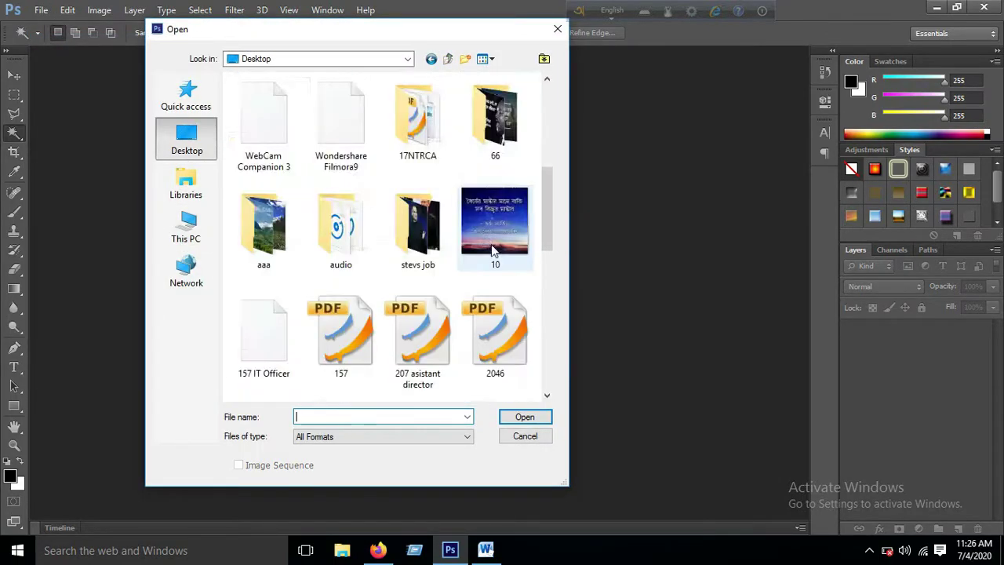
pyautogui.scroll(-3, 486, 235)
pyautogui.doubleClick(505, 288)
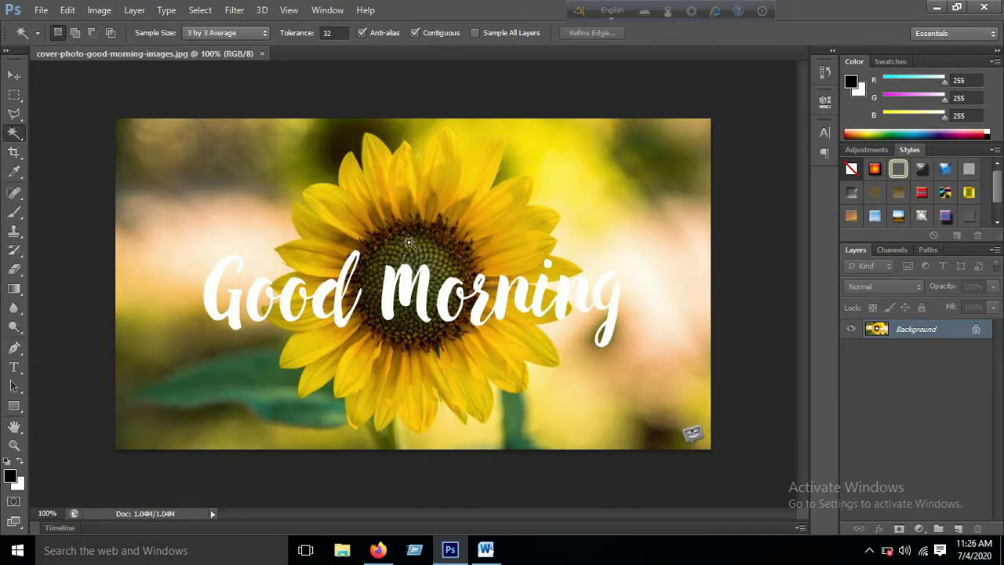
# - Zoom the photo to 200% and scroll left until the word 'Good' is visible
pyautogui.hotkey('ctrl', '+')
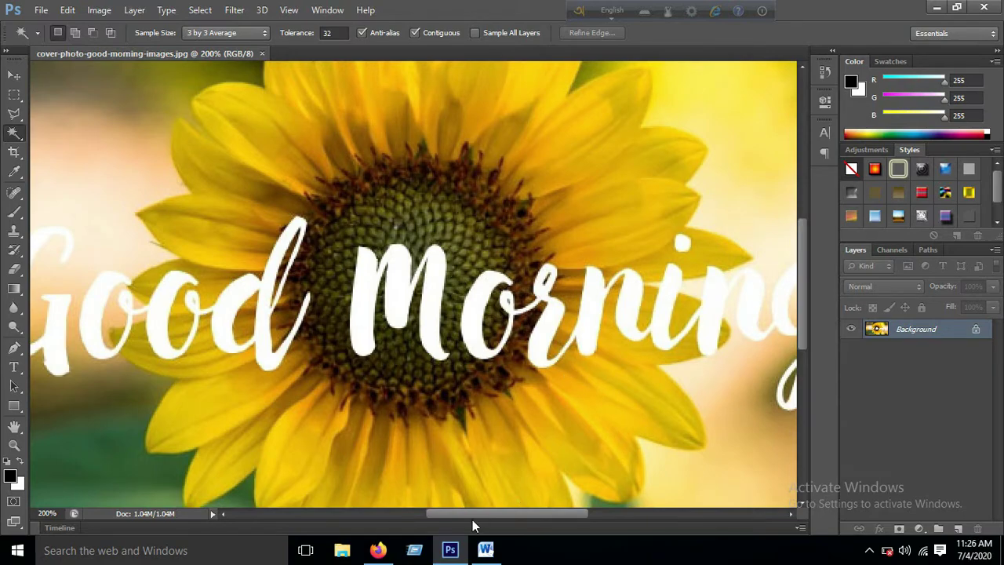
pyautogui.moveTo(472, 516); pyautogui.dragTo(385, 514)
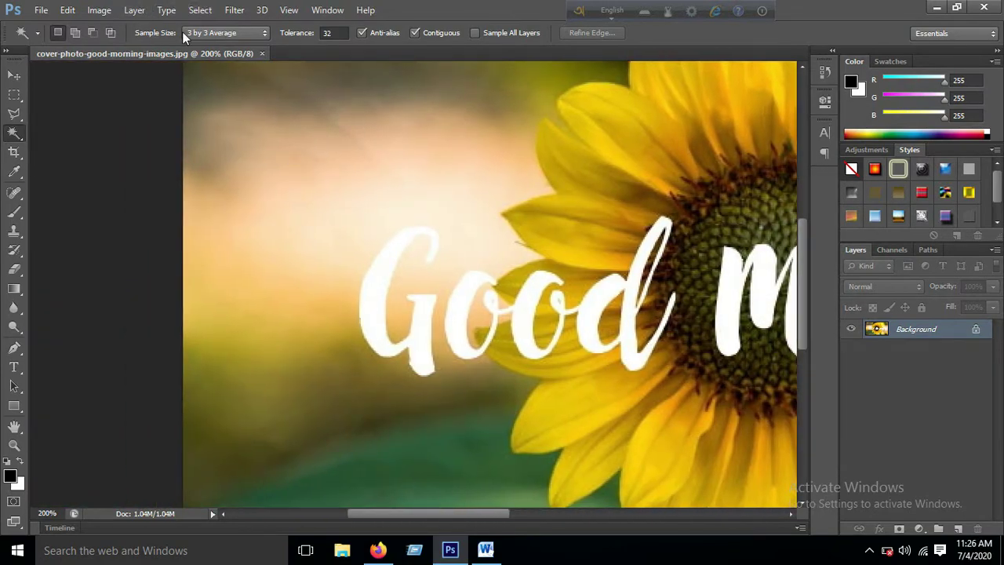
pyautogui.rightClick(16, 135)
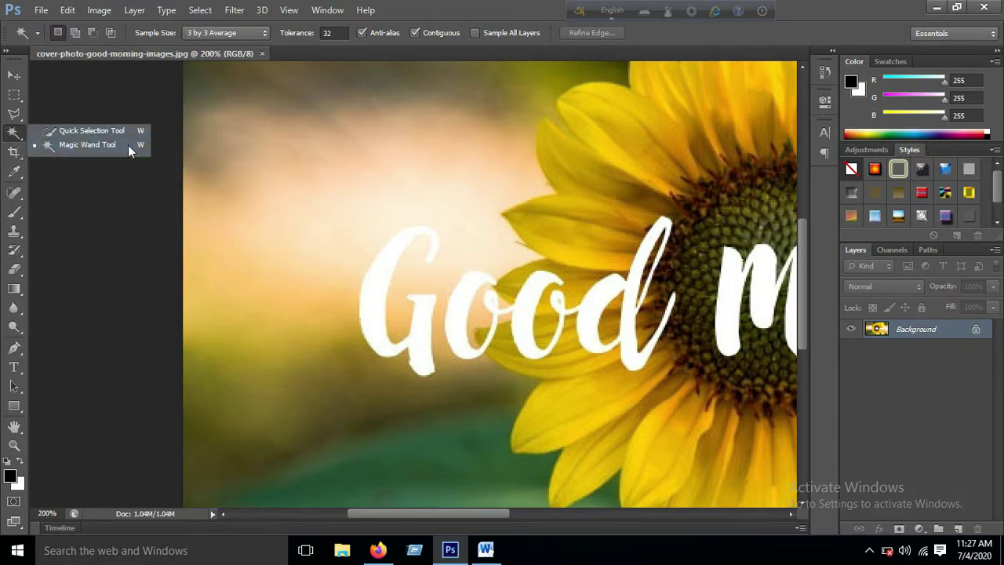
# - Use the Magic Wand to select the white G, o, o and d letters
pyautogui.click(67, 145)
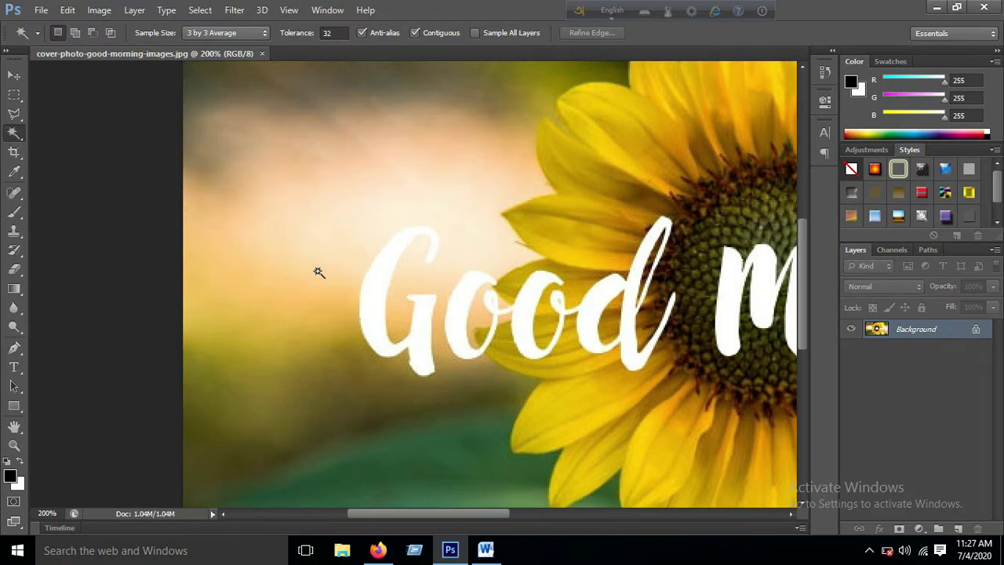
pyautogui.click(373, 299)
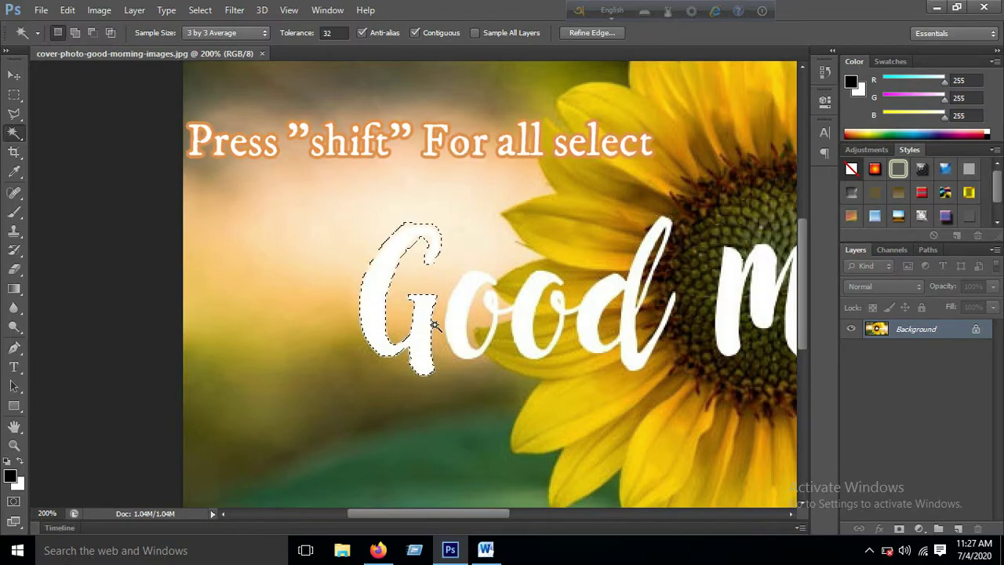
pyautogui.keyDown('shift'); pyautogui.click(477, 305); pyautogui.keyUp('shift')
pyautogui.keyDown('shift'); pyautogui.click(487, 304); pyautogui.keyUp('shift')
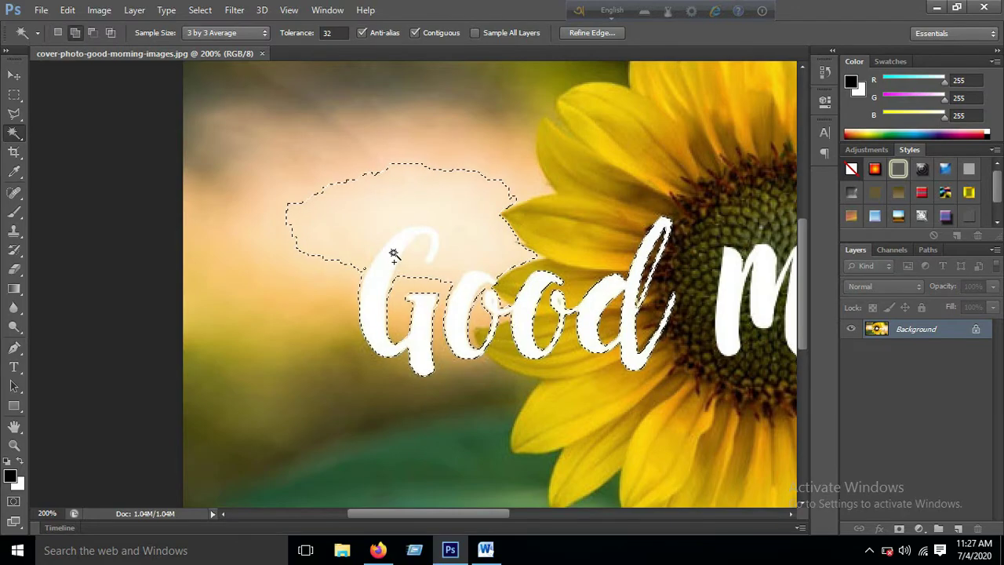
pyautogui.keyDown('shift'); pyautogui.click(496, 392); pyautogui.keyUp('shift')
pyautogui.keyDown('shift'); pyautogui.click(478, 399); pyautogui.keyUp('shift')
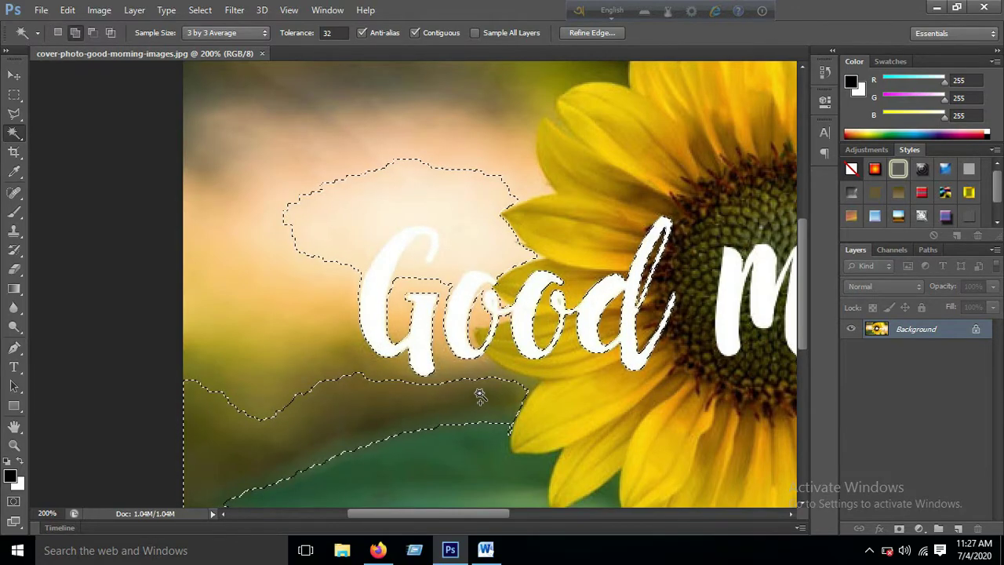
# - Clear the faulty selection with Ctrl+D and reselect the letter G
pyautogui.hotkey('ctrl', 'd')
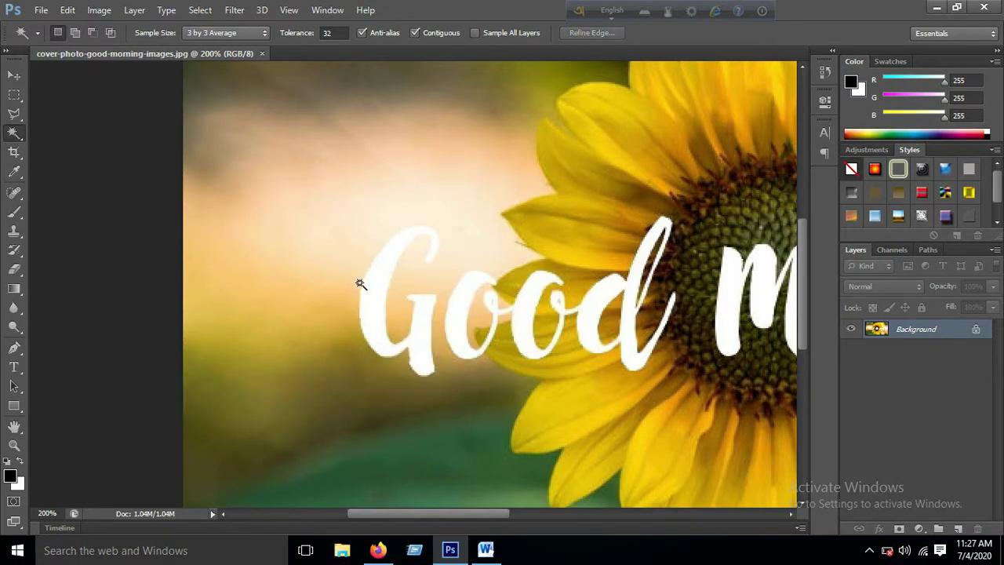
pyautogui.click(378, 286)
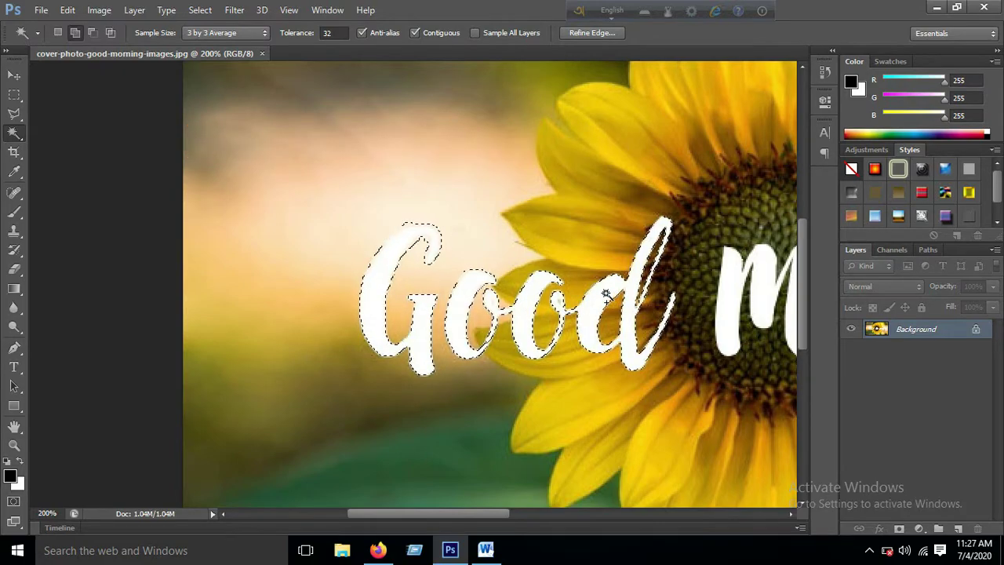
pyautogui.click(234, 10)
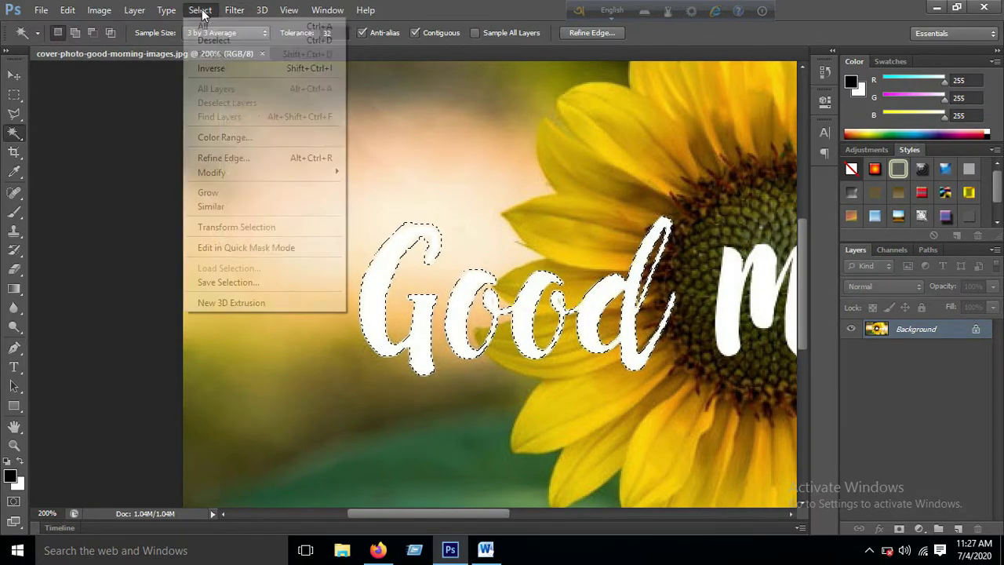
pyautogui.moveTo(212, 172)
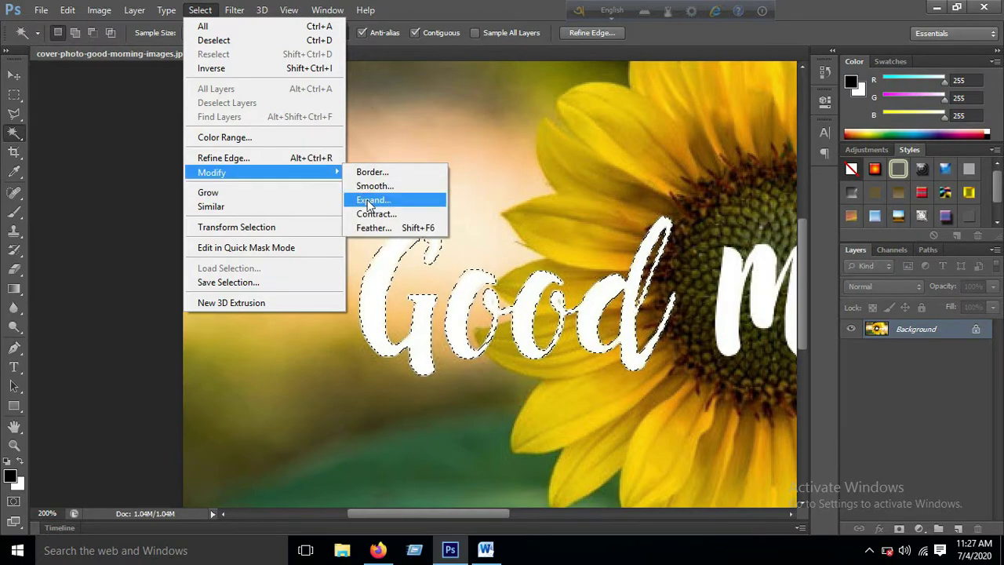
# - Expand the 'Good' selection outward by a few pixels with Select > Modify > Expand
pyautogui.click(367, 201)
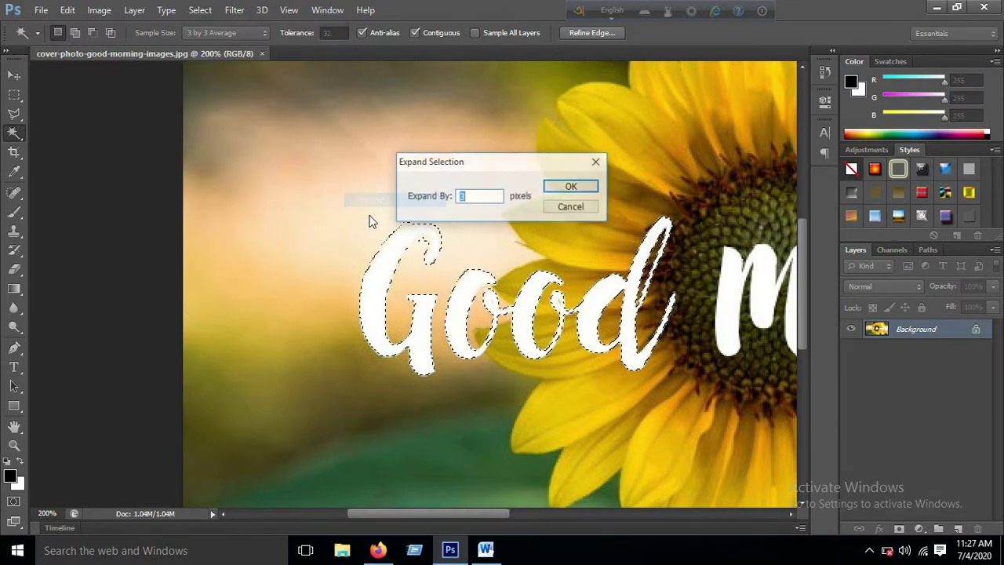
pyautogui.click(580, 189)
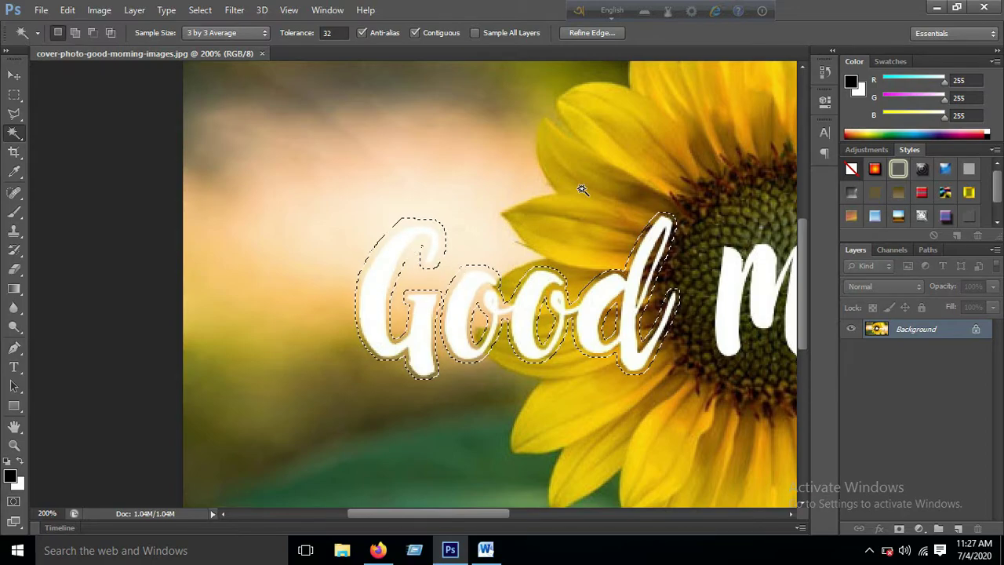
# - Fill the expanded selection with Content-Aware to erase the word 'Good'
pyautogui.press('Delete')
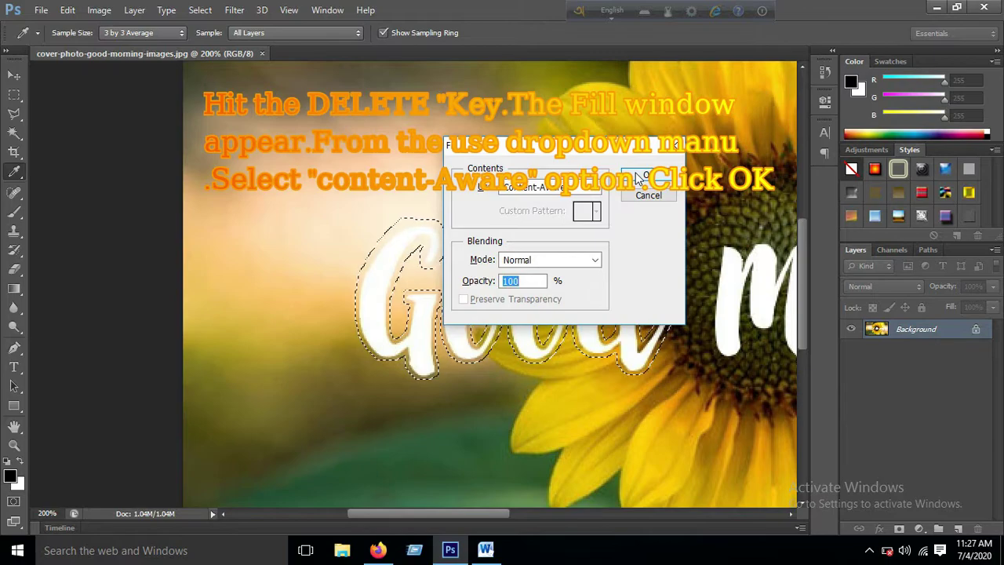
pyautogui.click(637, 176)
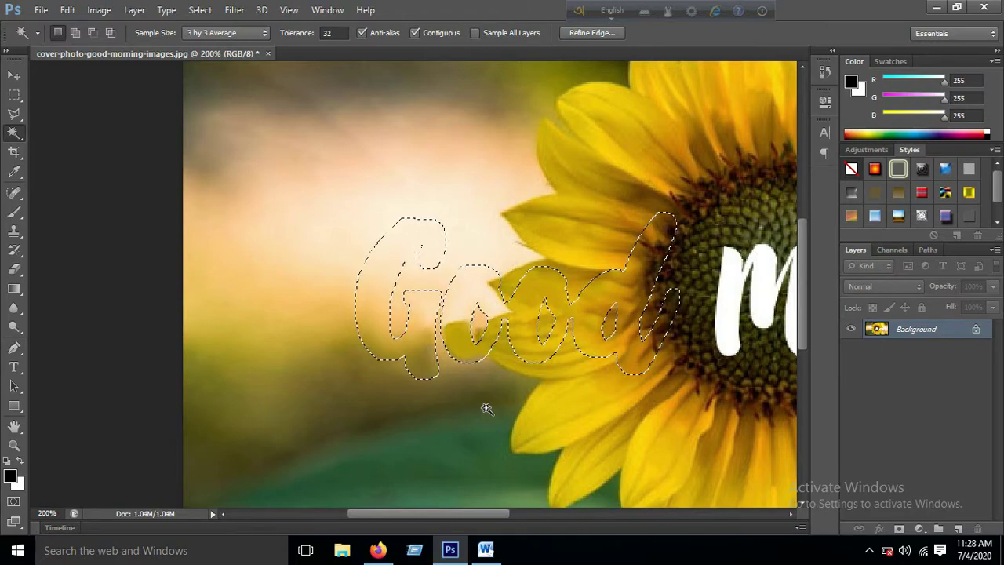
# - Deselect, then scroll right to bring the word 'Morning' into view
pyautogui.click(486, 408)
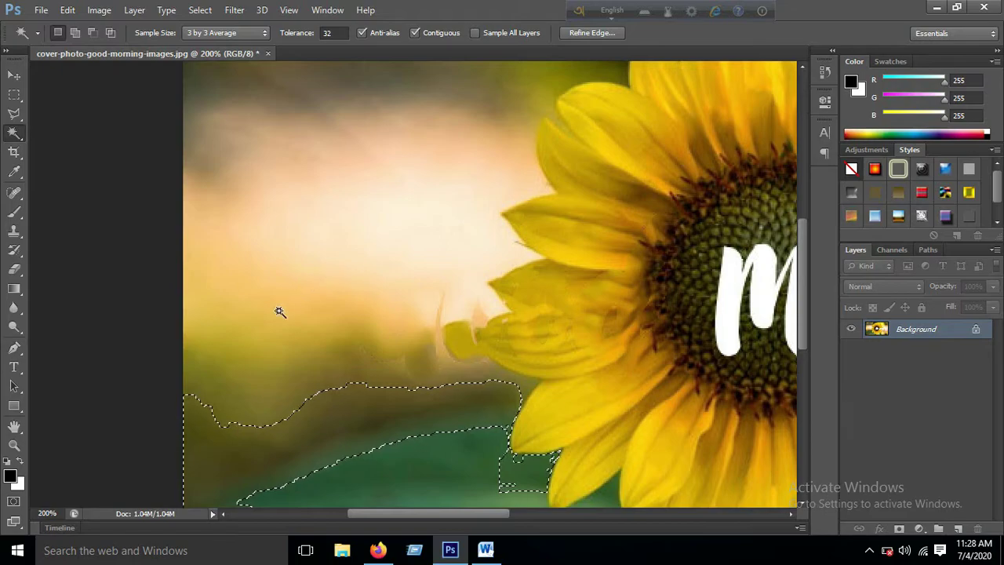
pyautogui.hotkey('ctrl', 'd')
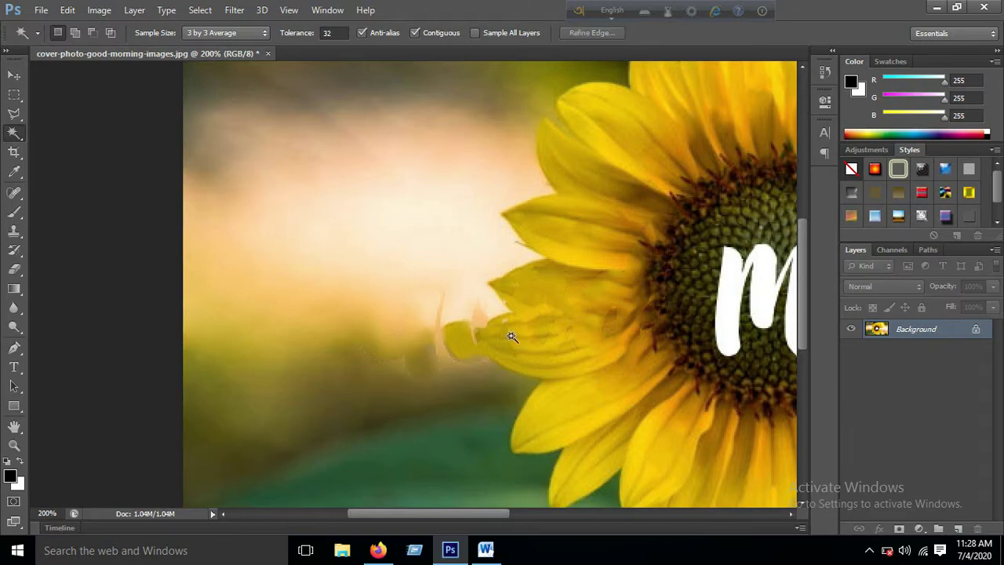
pyautogui.moveTo(427, 516); pyautogui.dragTo(530, 514)
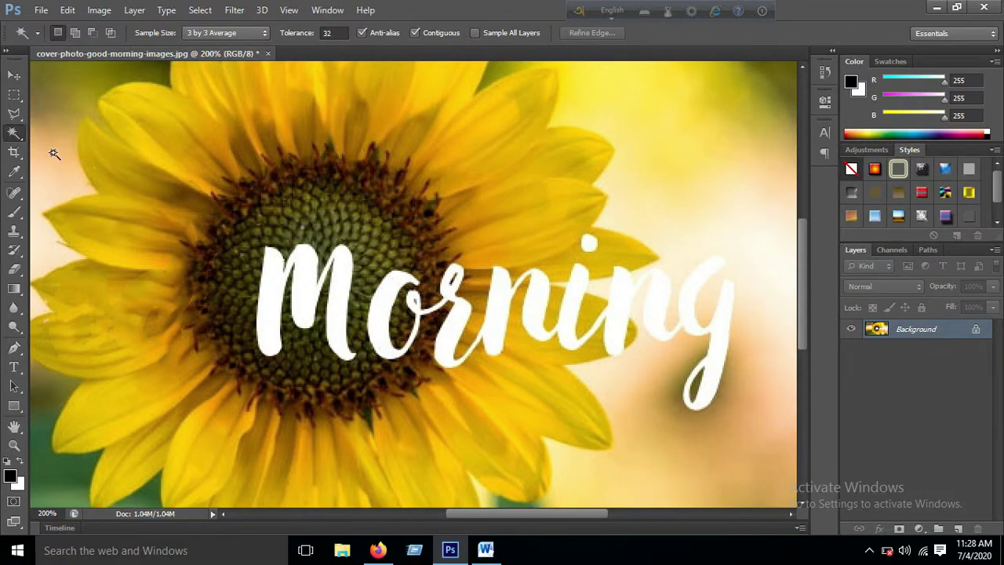
# - Use the Magic Wand to select the white letters of 'Morning'
pyautogui.rightClick(17, 140)
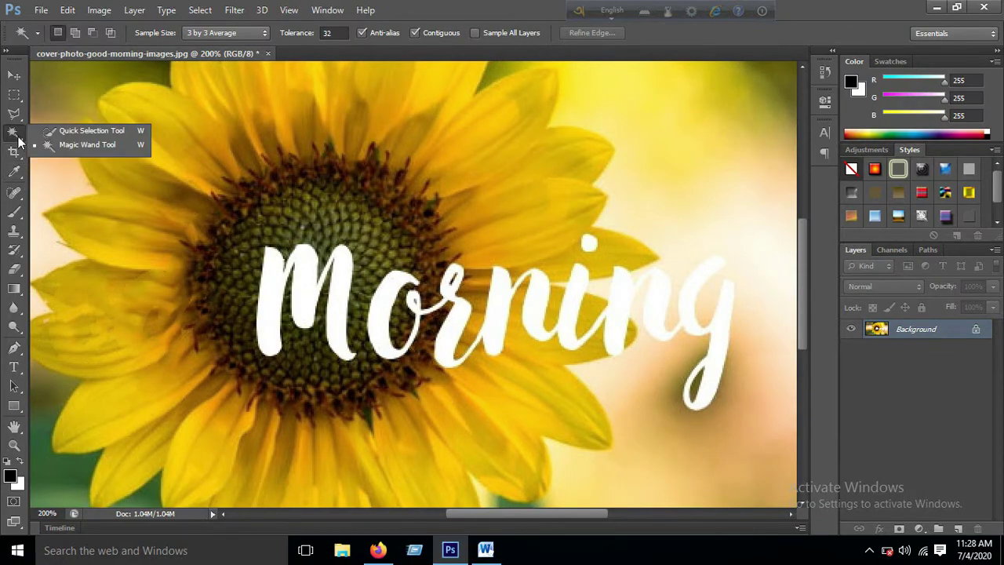
pyautogui.click(86, 148)
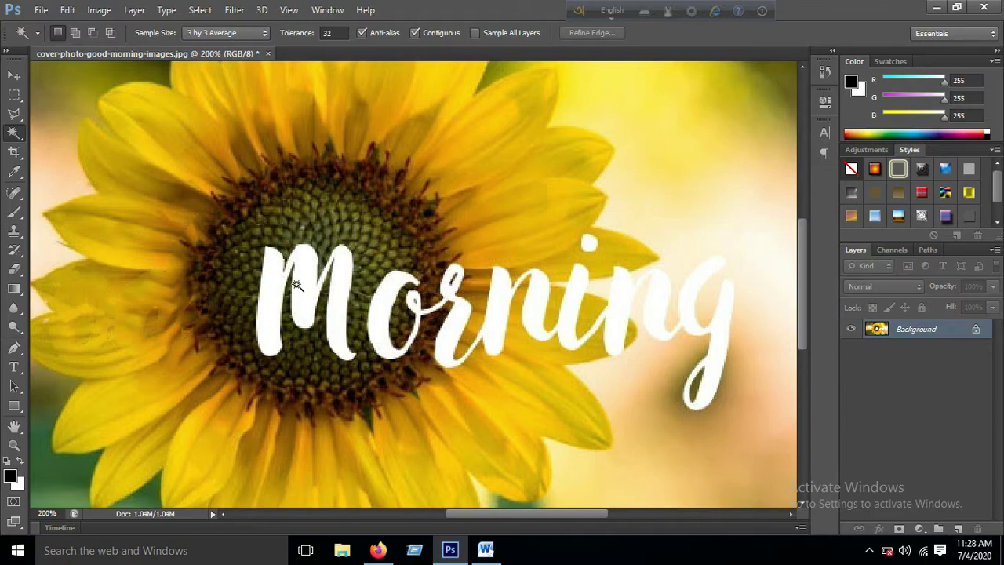
pyautogui.click(268, 299)
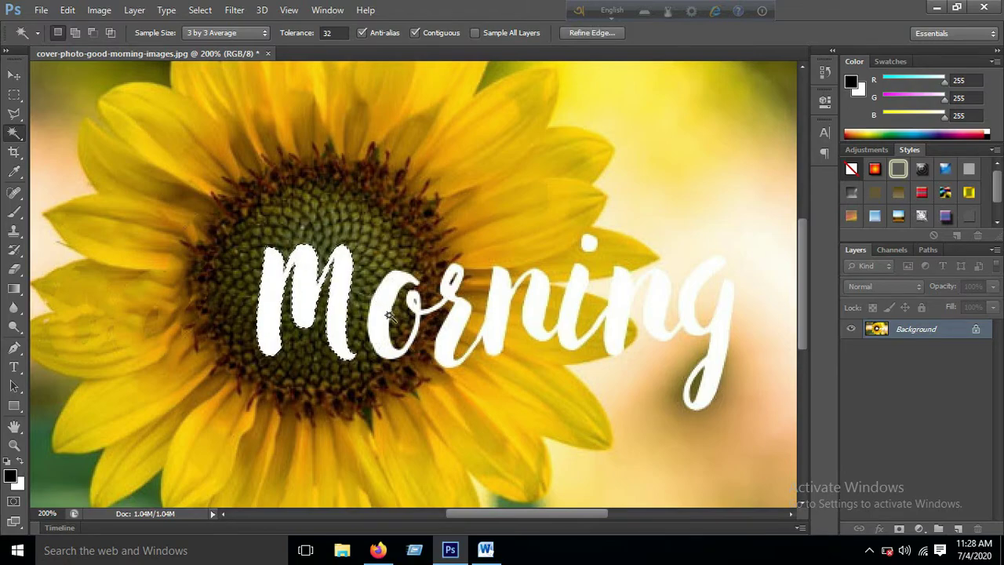
pyautogui.keyDown('shift'); pyautogui.click(496, 324); pyautogui.keyUp('shift')
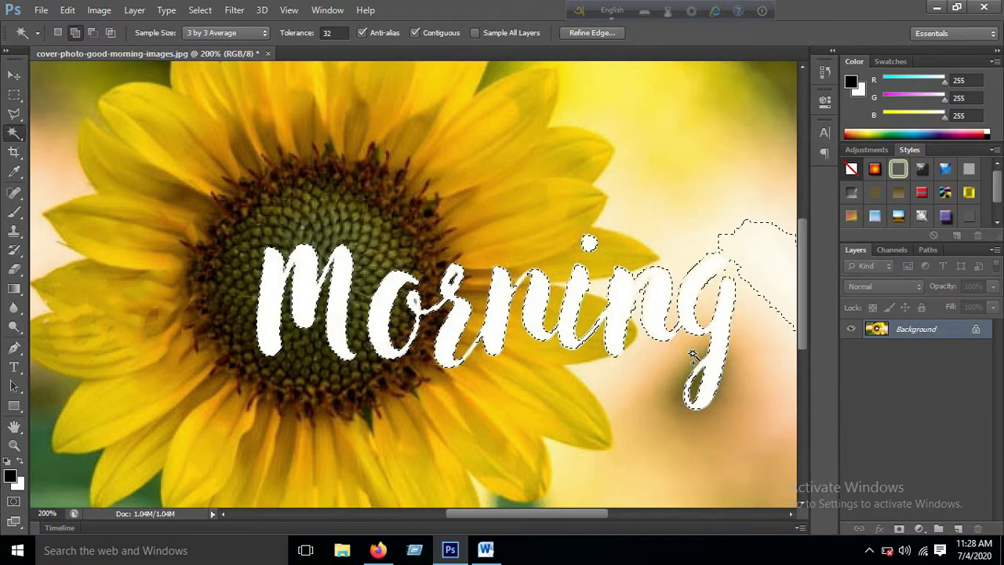
# - Expand the selection and Content-Aware fill it to erase 'Morning', then sample the pale background
pyautogui.click(200, 10)
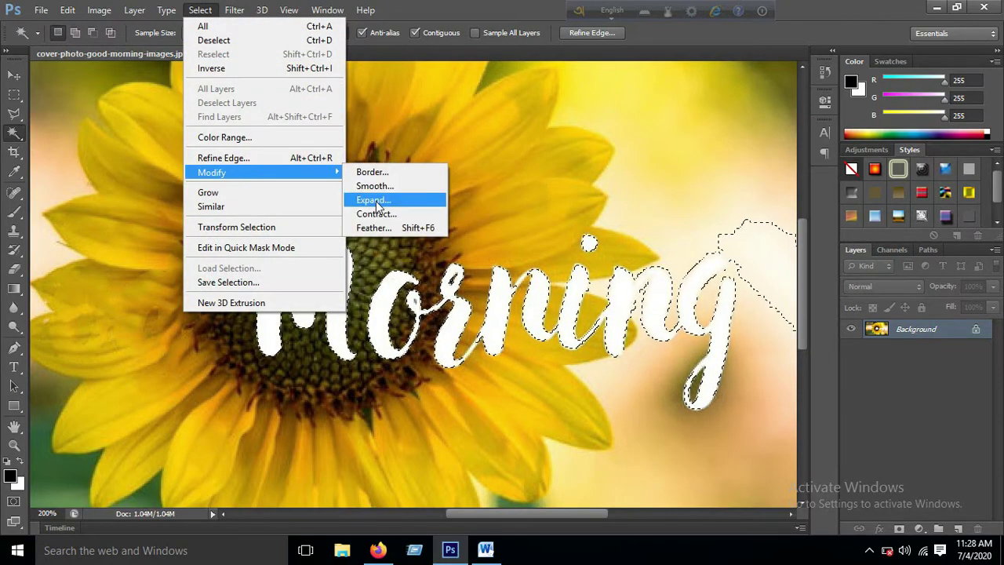
pyautogui.click(370, 200)
pyautogui.click(573, 187)
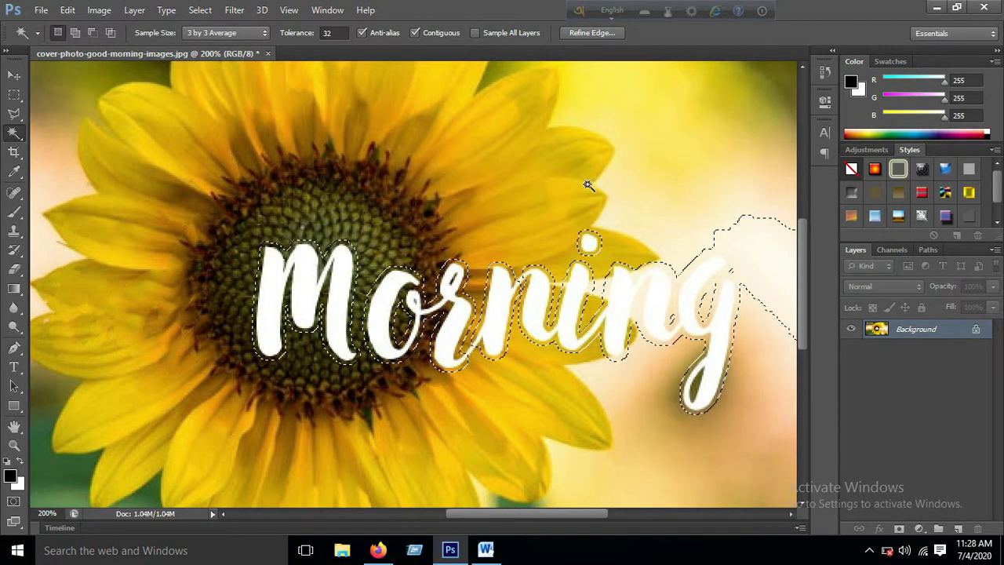
pyautogui.hotkey('shift', 'F5')
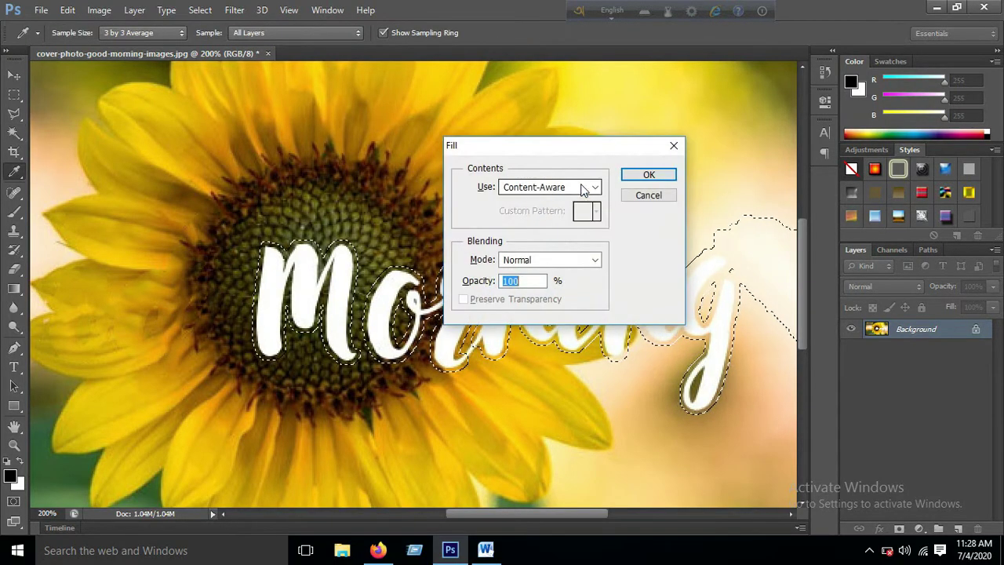
pyautogui.click(649, 174)
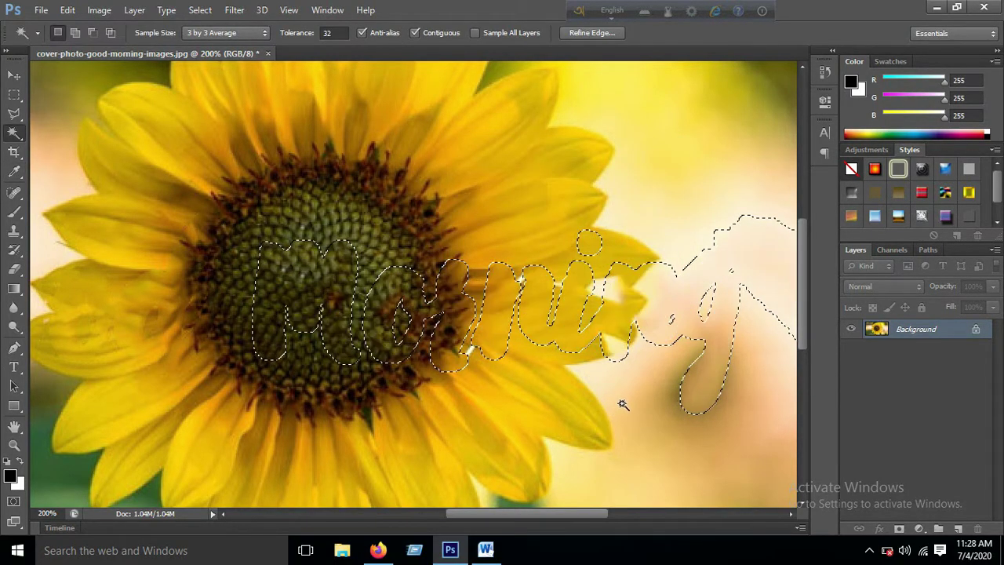
pyautogui.click(623, 402)
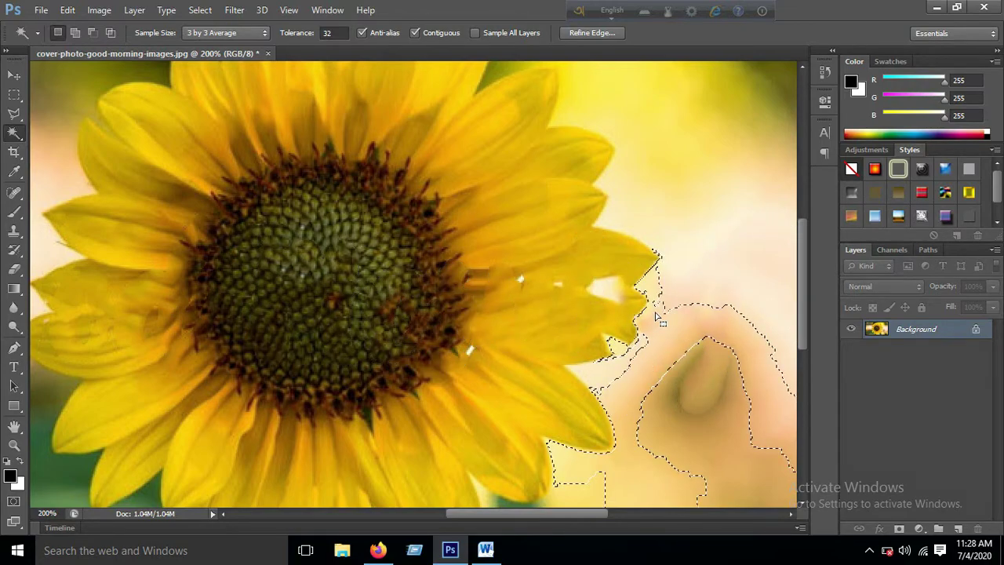
pyautogui.click(642, 155)
pyautogui.hotkey('ctrl', 'd')
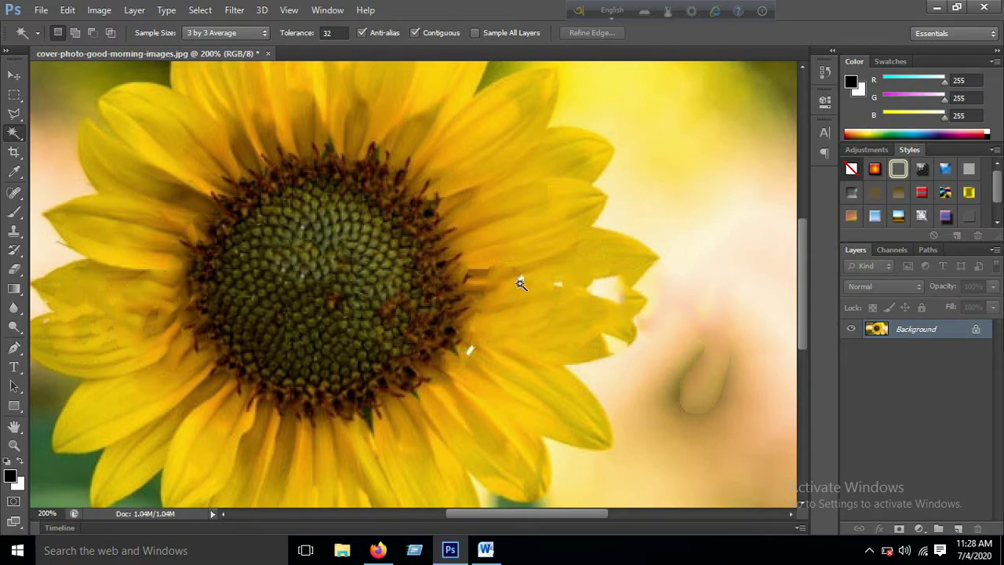
pyautogui.click(15, 77)
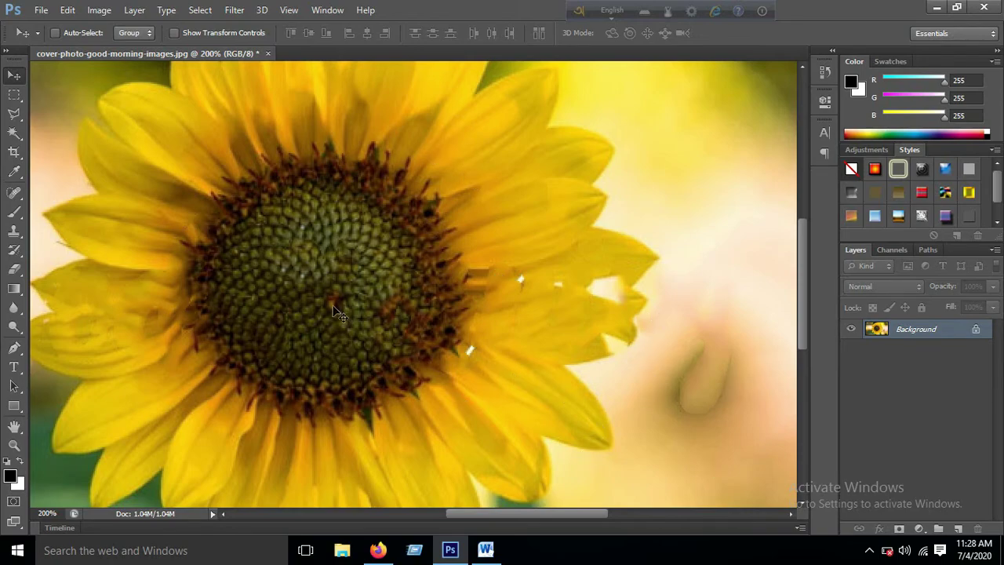
pyautogui.moveTo(336, 310); pyautogui.dragTo(481, 356)
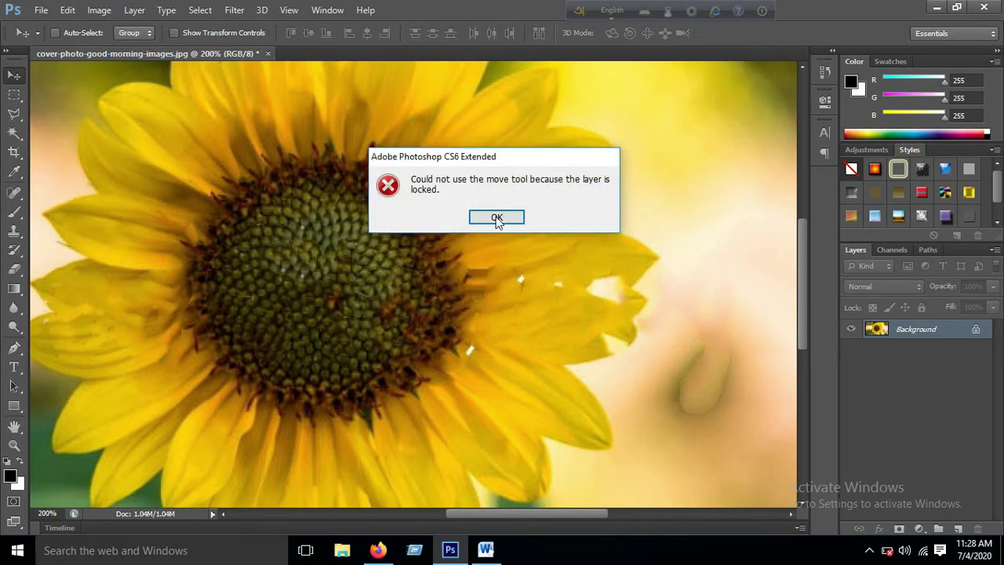
pyautogui.click(497, 219)
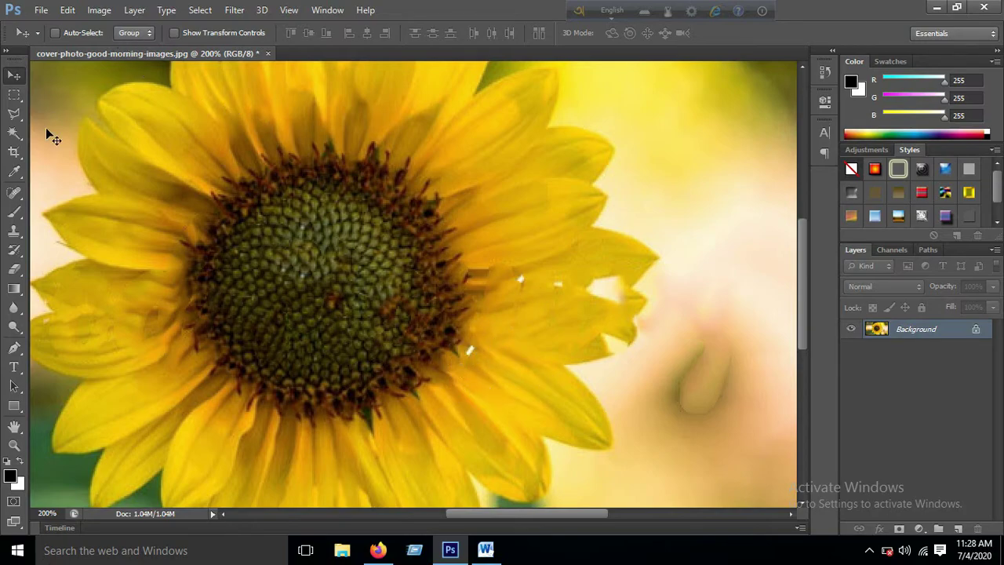
pyautogui.click(14, 134)
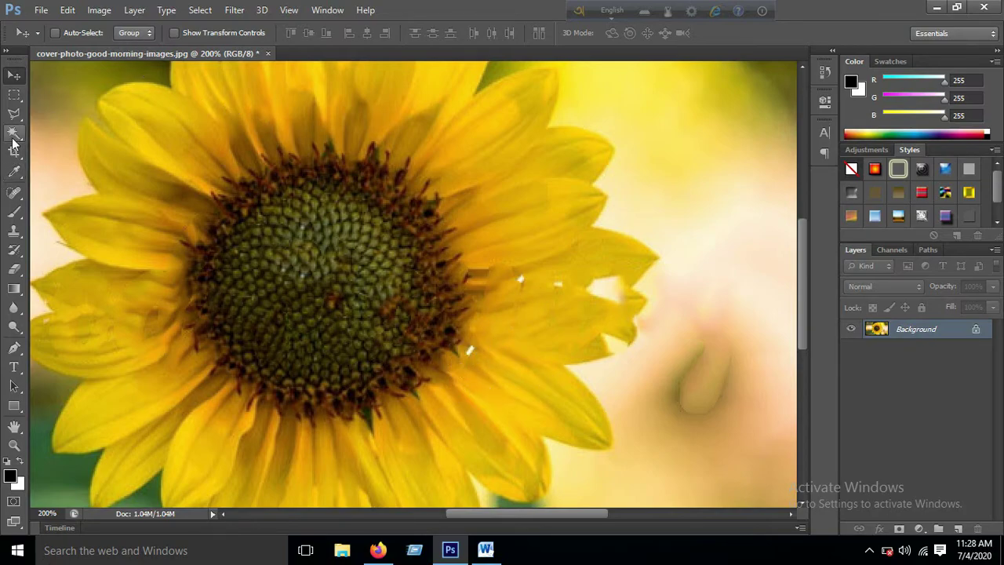
# - Select the leftover white specks on the right petals with the Magic Wand
pyautogui.click(521, 280)
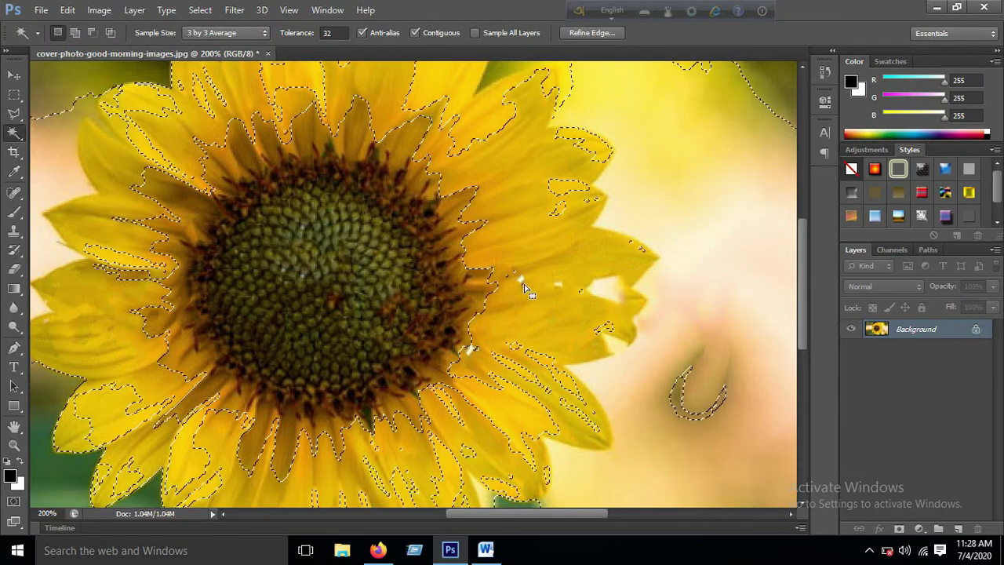
pyautogui.hotkey('ctrl', 'd')
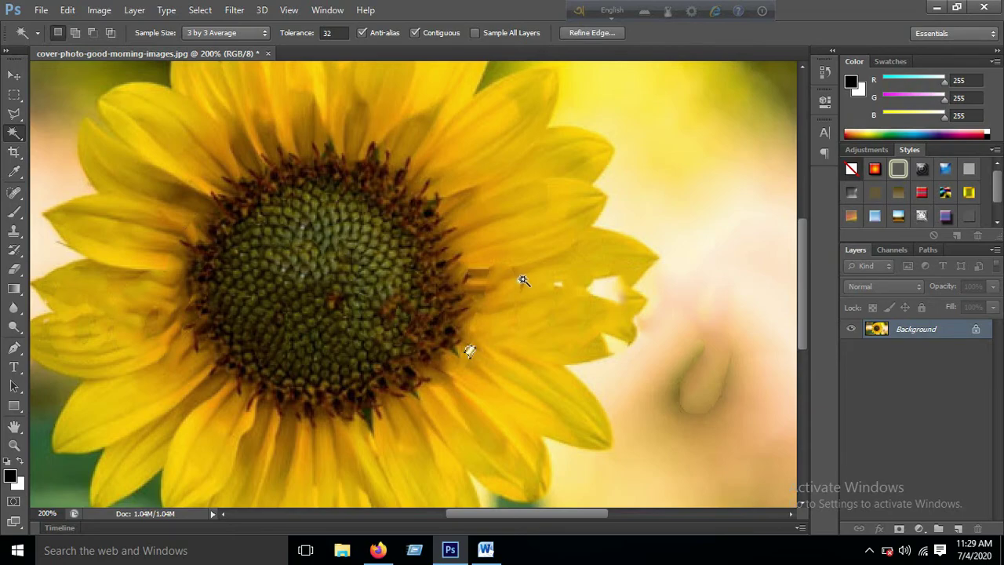
pyautogui.press('shift')
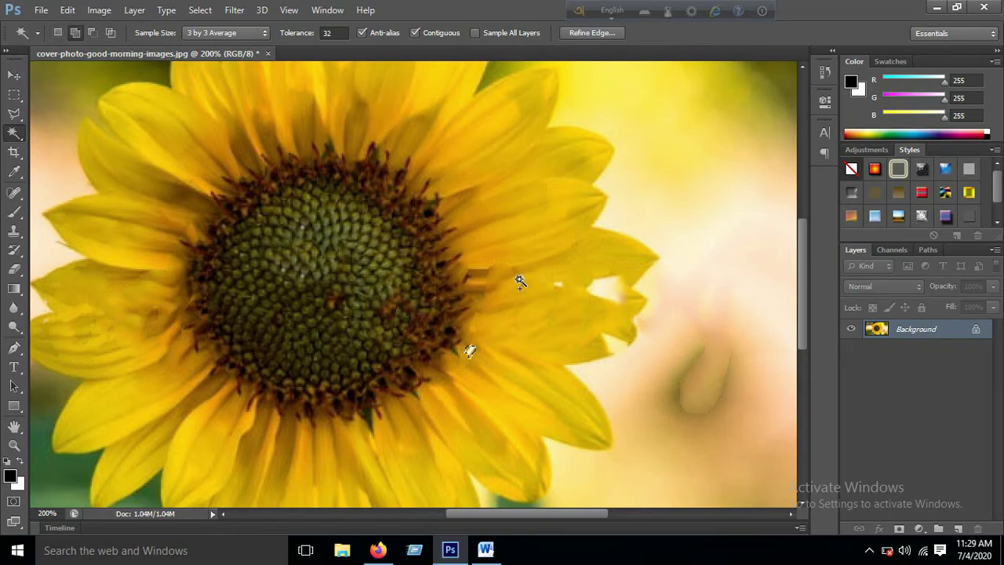
pyautogui.keyDown('shift'); pyautogui.click(522, 282); pyautogui.keyUp('shift')
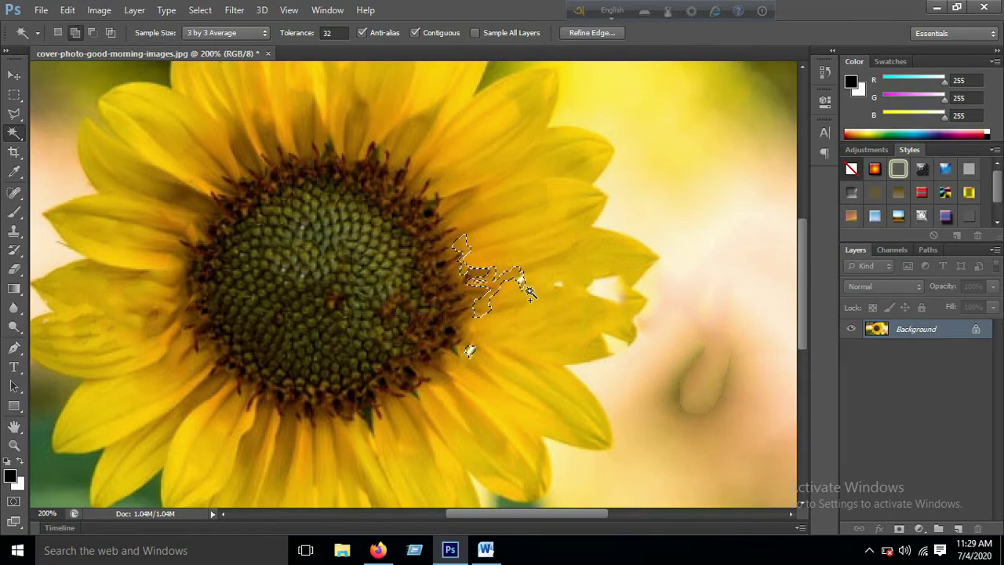
# - Expand the speck selection by 3 pixels and bring up the Fill options
pyautogui.click(200, 11)
pyautogui.moveTo(212, 172)
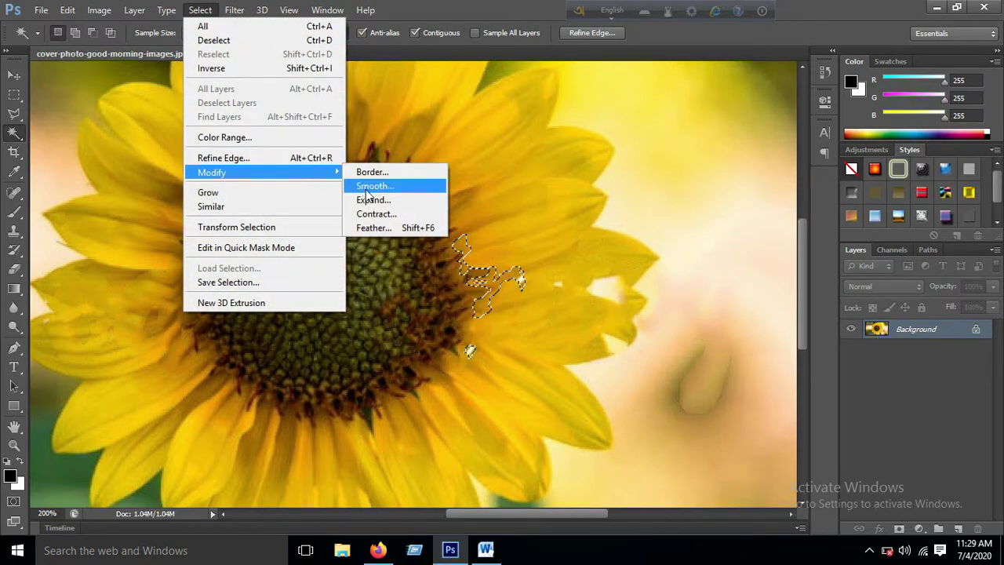
pyautogui.click(374, 201)
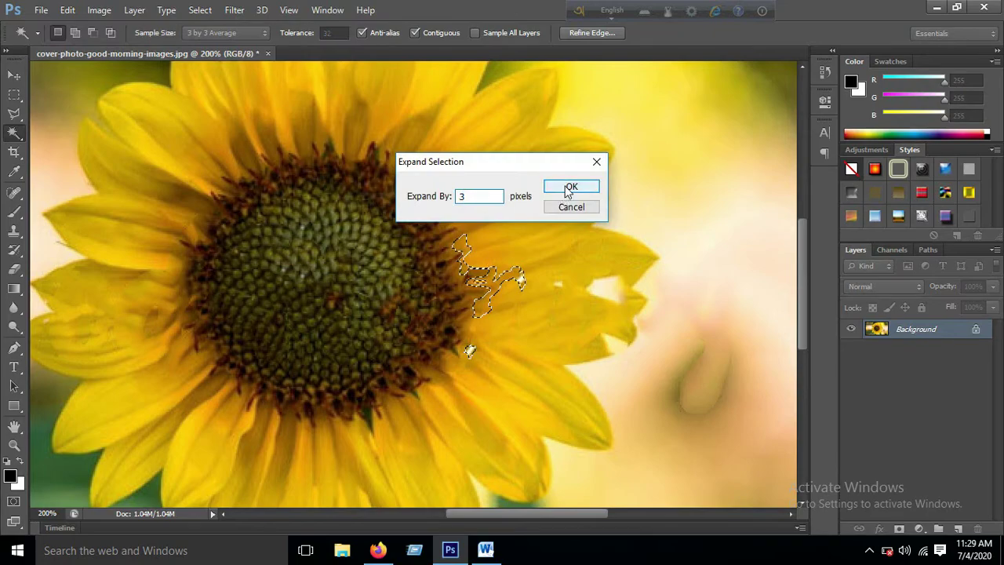
pyautogui.click(567, 189)
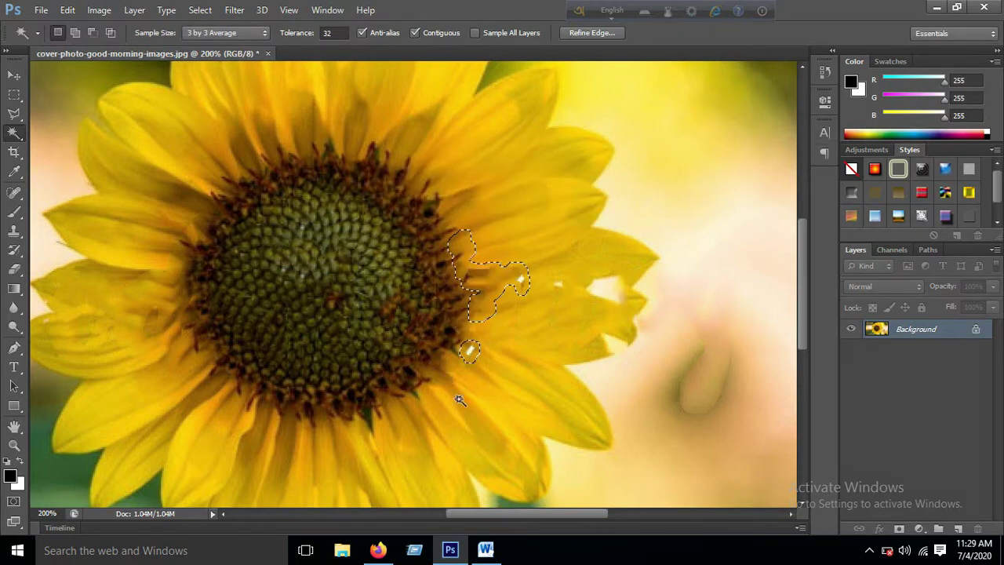
pyautogui.press('i')
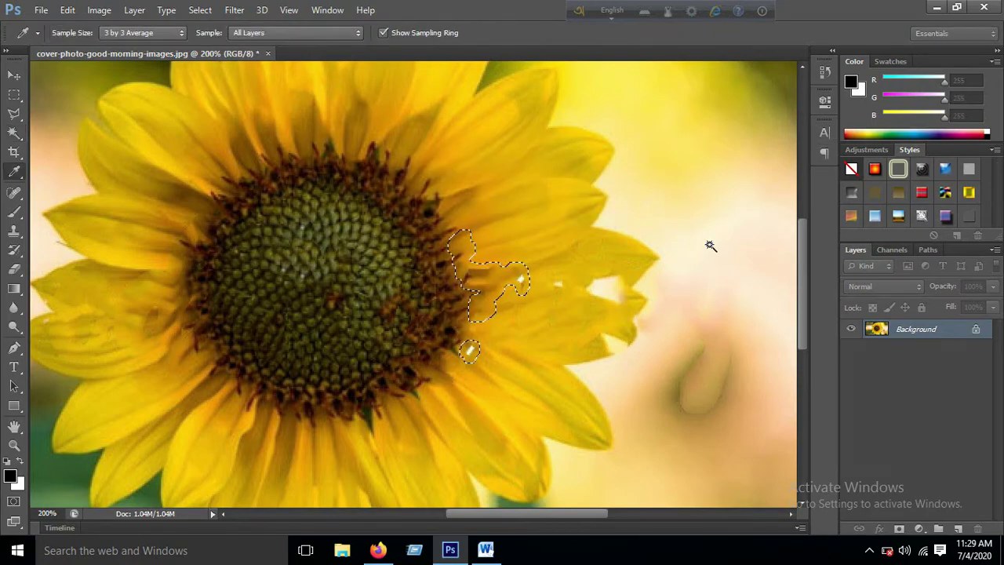
pyautogui.hotkey('shift', 'F5')
pyautogui.click(651, 174)
pyautogui.press('w')
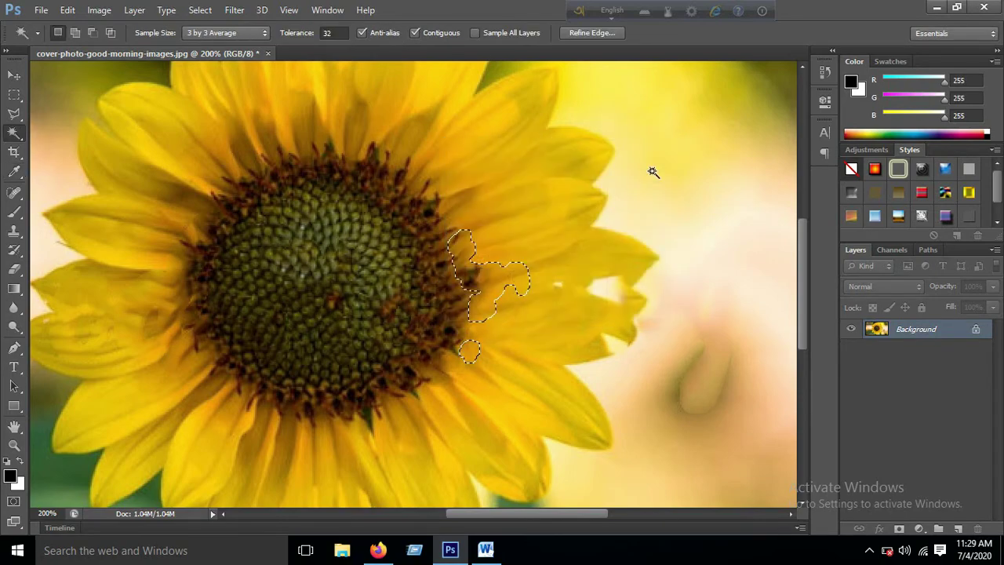
pyautogui.click(616, 366)
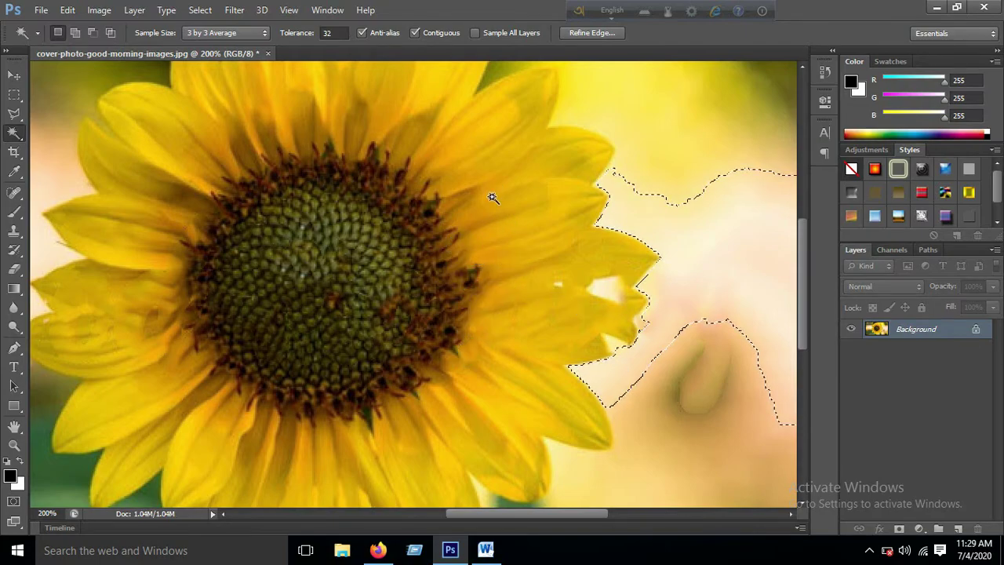
pyautogui.click(655, 290)
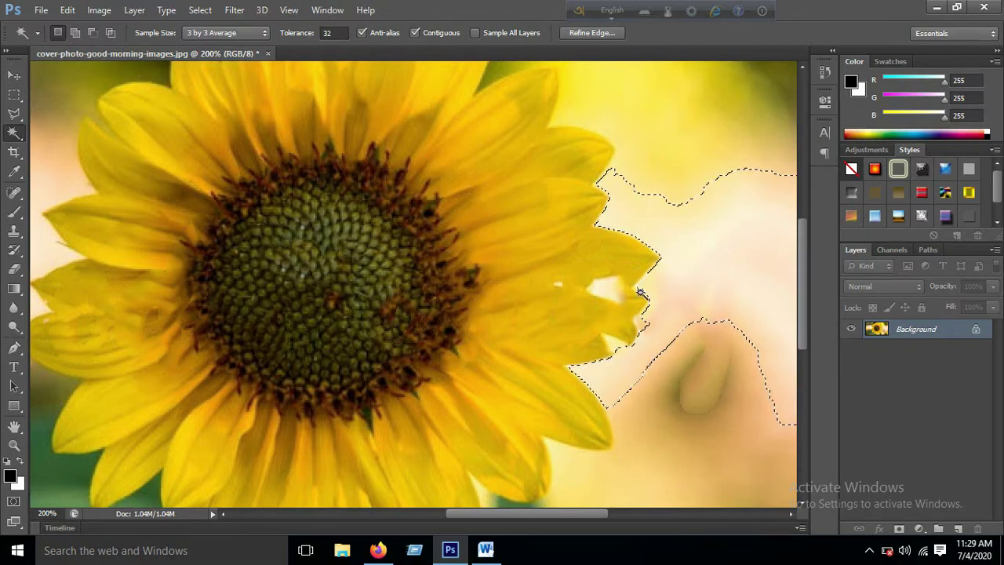
pyautogui.hotkey('ctrl', 'd')
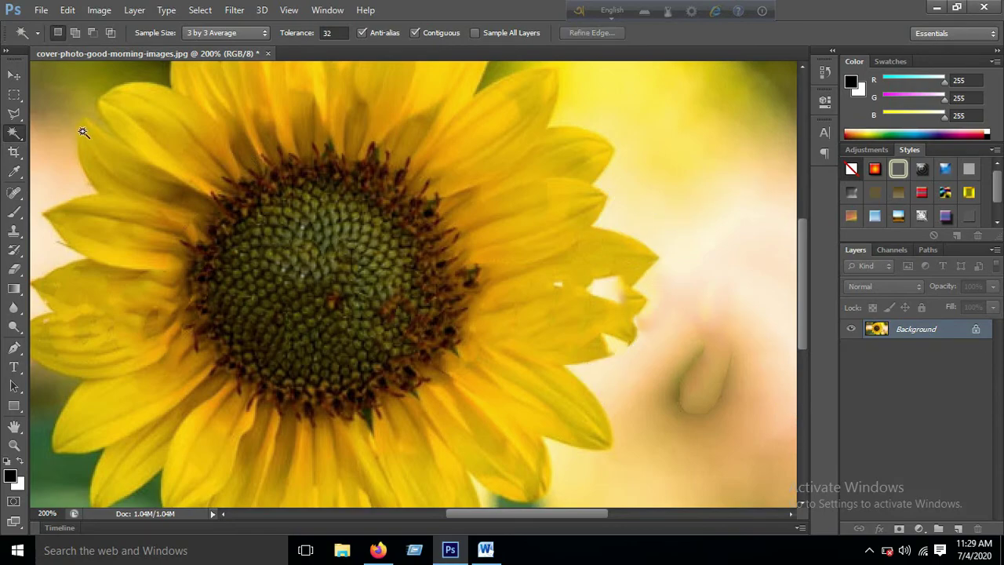
pyautogui.press('v')
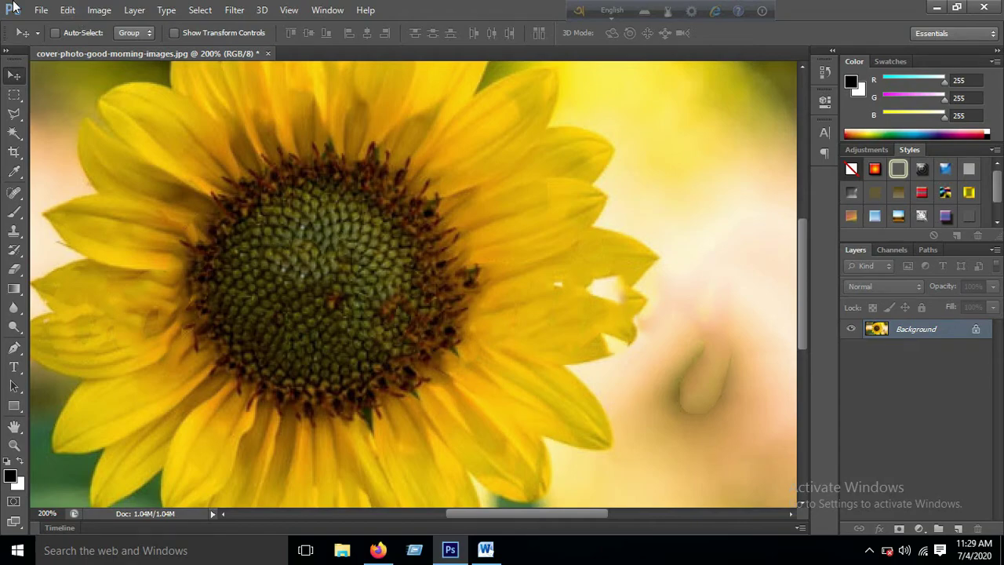
# - Open the File menu to save the cleaned sunflower image
pyautogui.click(40, 10)
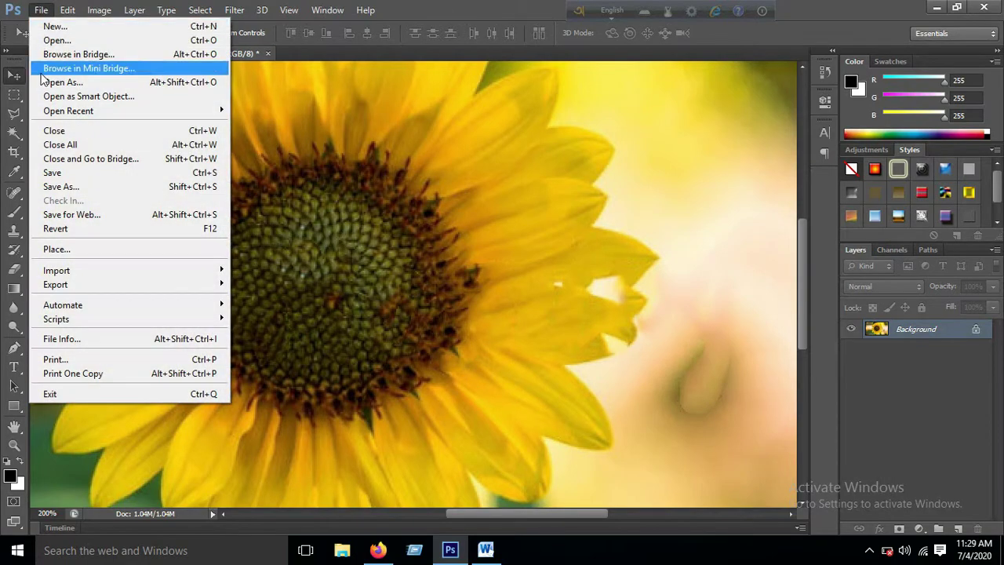